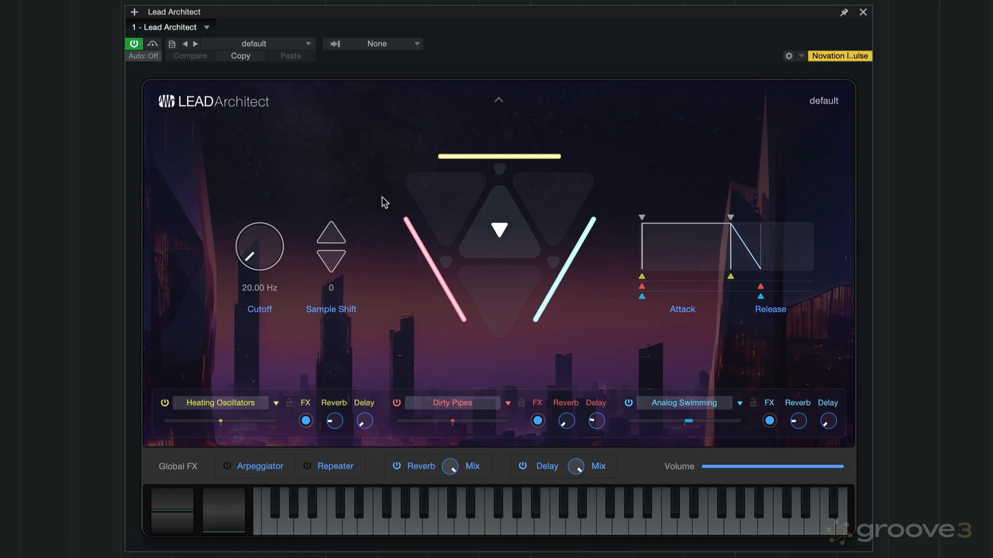
Move the layer blend handle through all three layers' extremes, leaving it within the central triangle, leaning towards the cyan layer
mouse_move(501, 232)
left_mouse_down()
mouse_move(470, 231)
mouse_move(527, 245)
mouse_move(505, 241)
left_mouse_up()
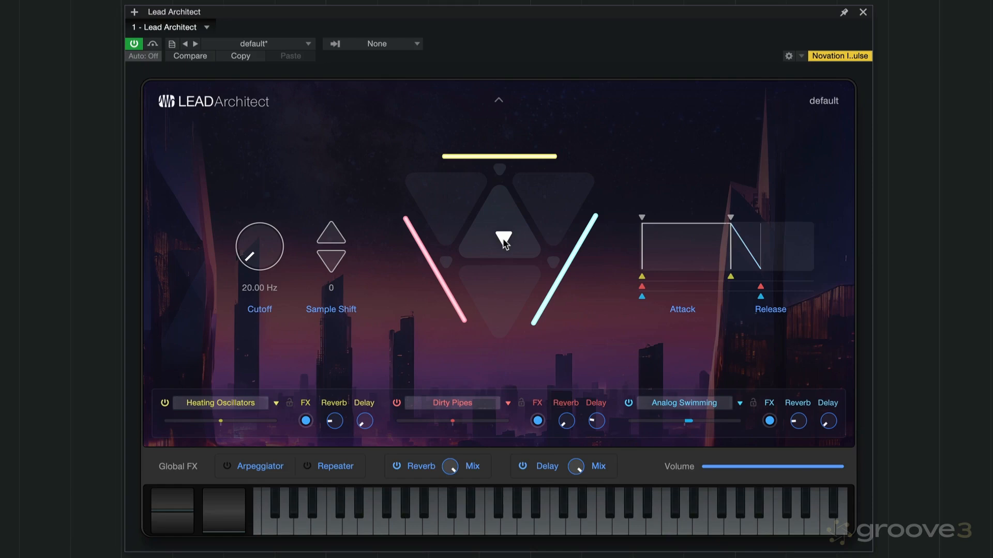
mouse_move(502, 239)
left_mouse_down()
mouse_move(441, 243)
mouse_move(553, 269)
mouse_move(514, 195)
mouse_move(512, 169)
mouse_move(488, 257)
mouse_move(495, 267)
mouse_move(496, 238)
left_mouse_up()
left_click_drag(500, 172, 500, 171)
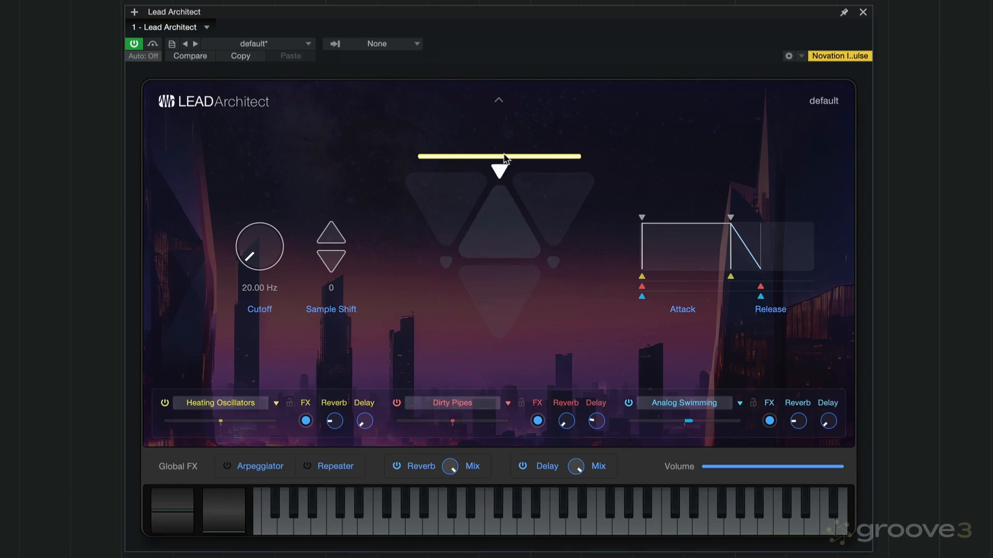
left_click(554, 263)
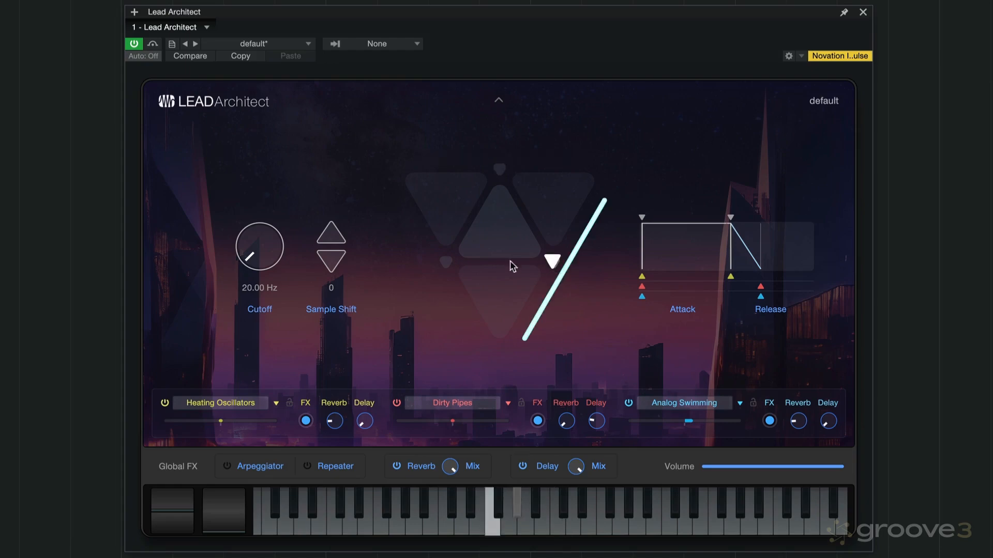
left_click(448, 265)
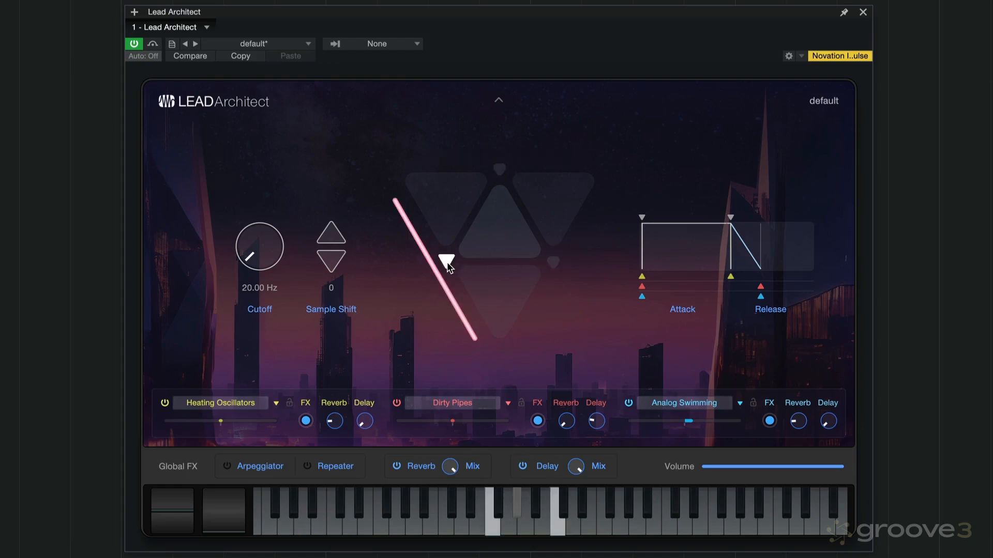
left_click(487, 246)
left_click_drag(487, 247, 524, 236)
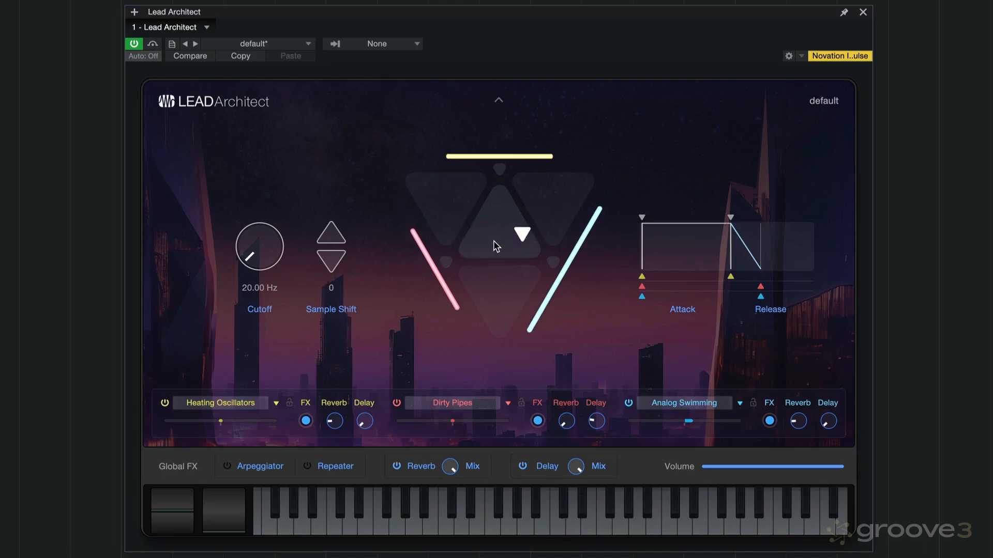
Set the global cutoff to 30.27 Hz, and shift the samples down and up before returning the shift to 0
left_click_drag(262, 251, 217, 210)
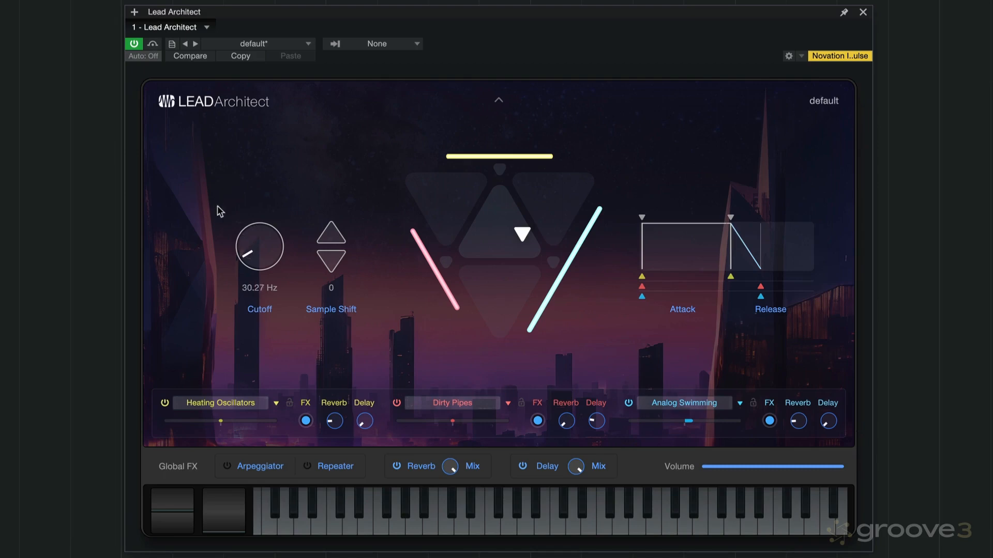
left_click(330, 263)
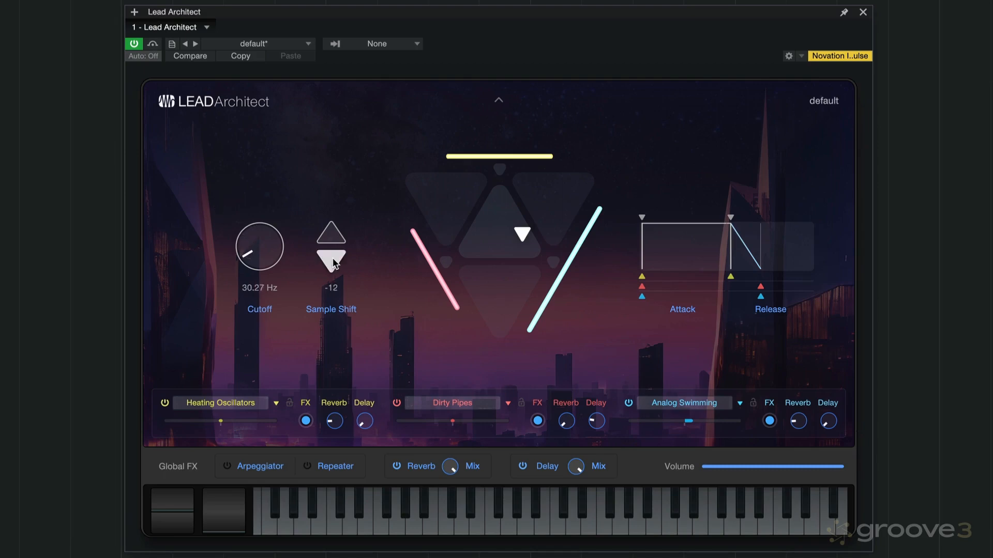
left_click(331, 231)
left_click(330, 232)
left_click(333, 260)
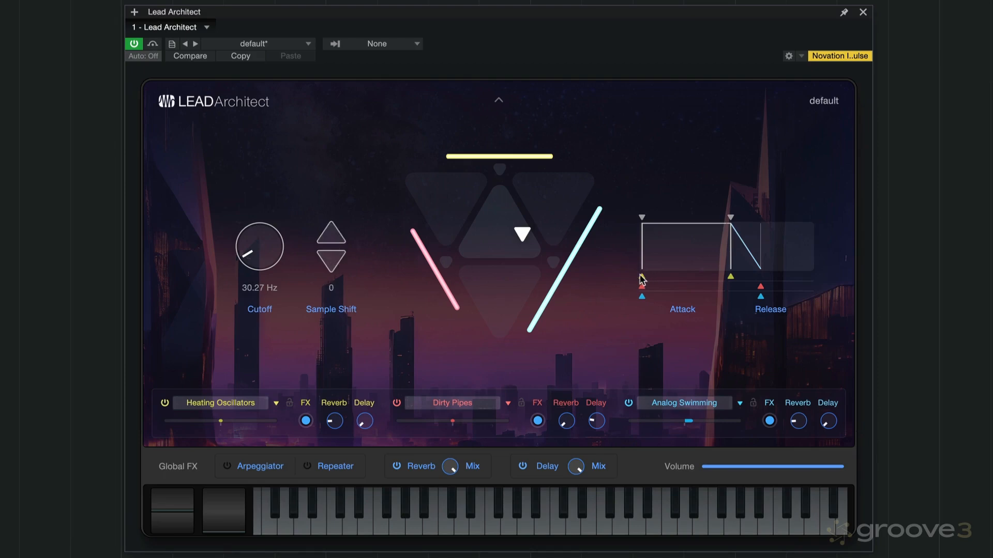
Lengthen the attack of all three layers and shorten the red layer's release in the global envelope
mouse_move(641, 279)
left_mouse_down()
mouse_move(671, 288)
mouse_move(650, 299)
left_mouse_up()
left_click_drag(760, 288, 749, 287)
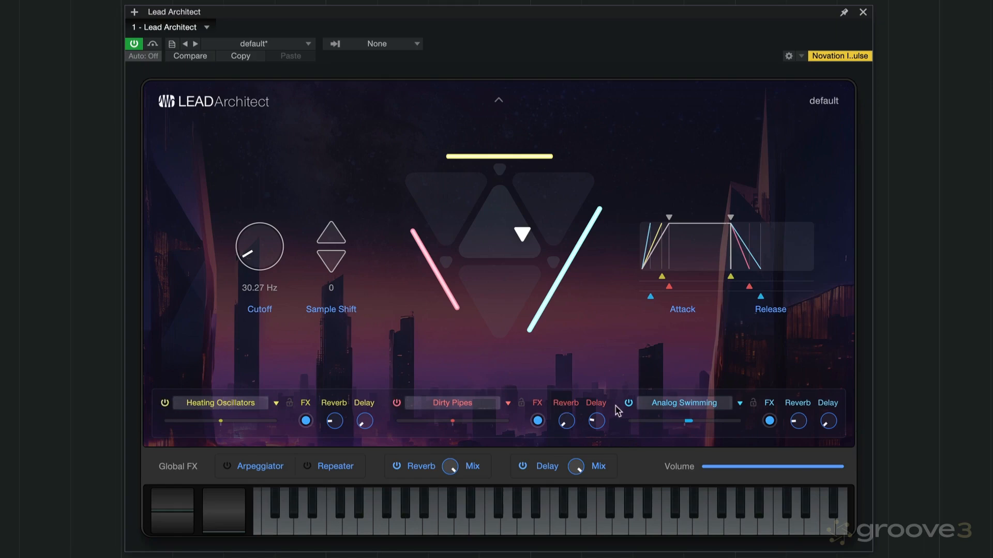
Replace the yellow layer's Heating Oscillators sound with Dwarf Voice, viewing the layer's detailed editor before and after the change
left_click(217, 401)
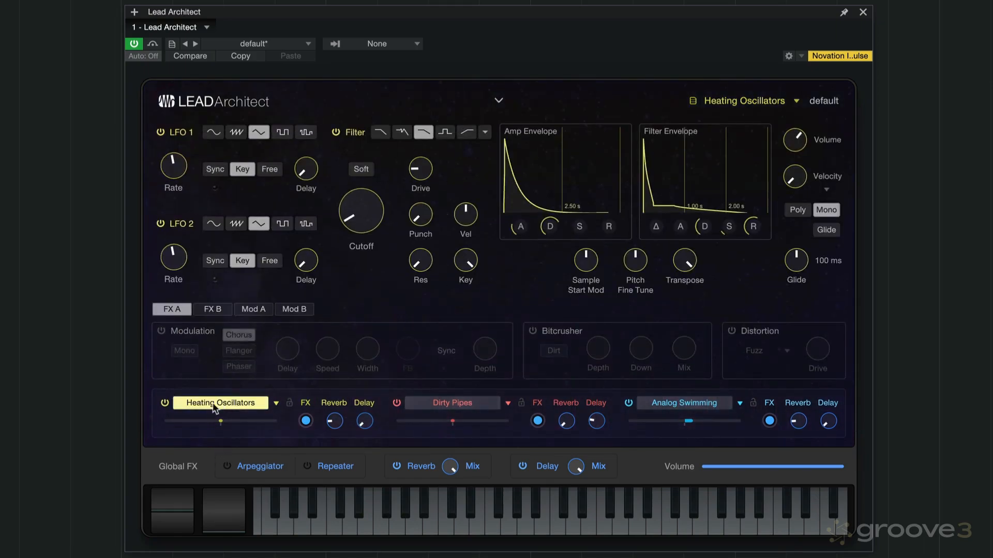
left_click(228, 405)
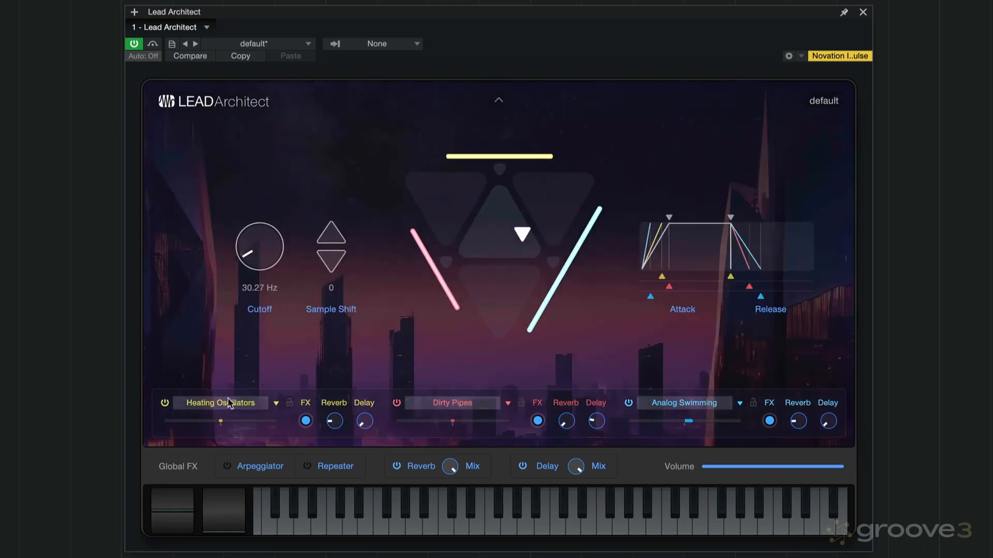
left_click(276, 403)
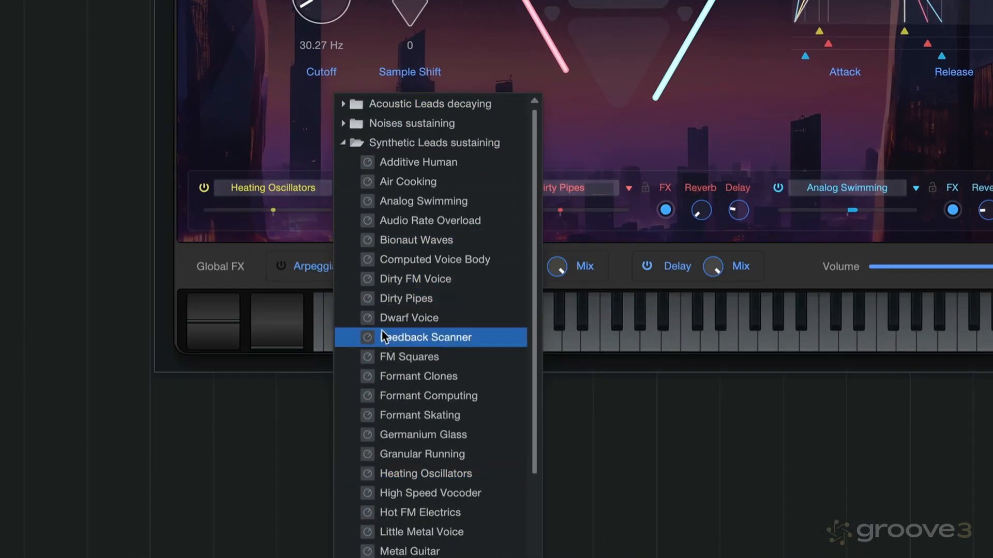
left_click(423, 314)
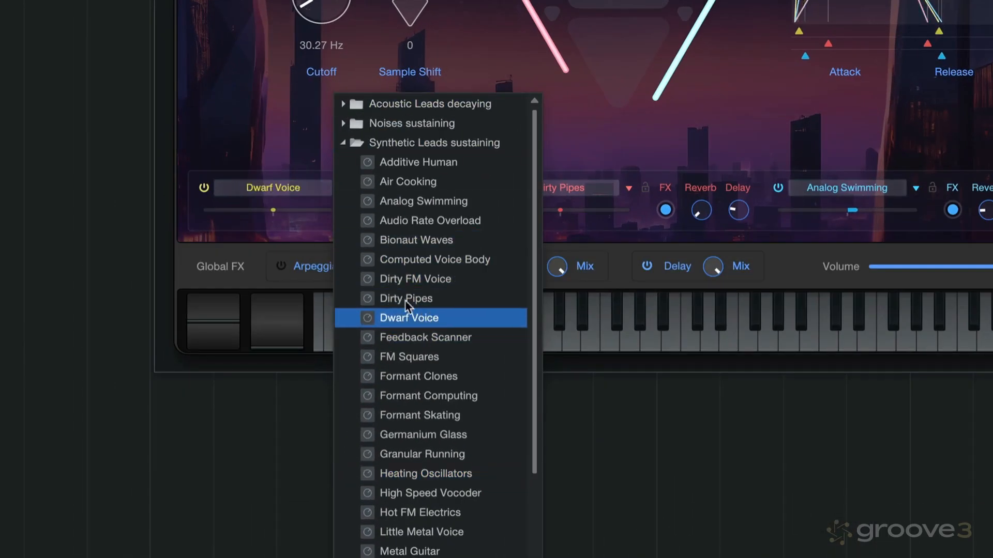
left_click(271, 146)
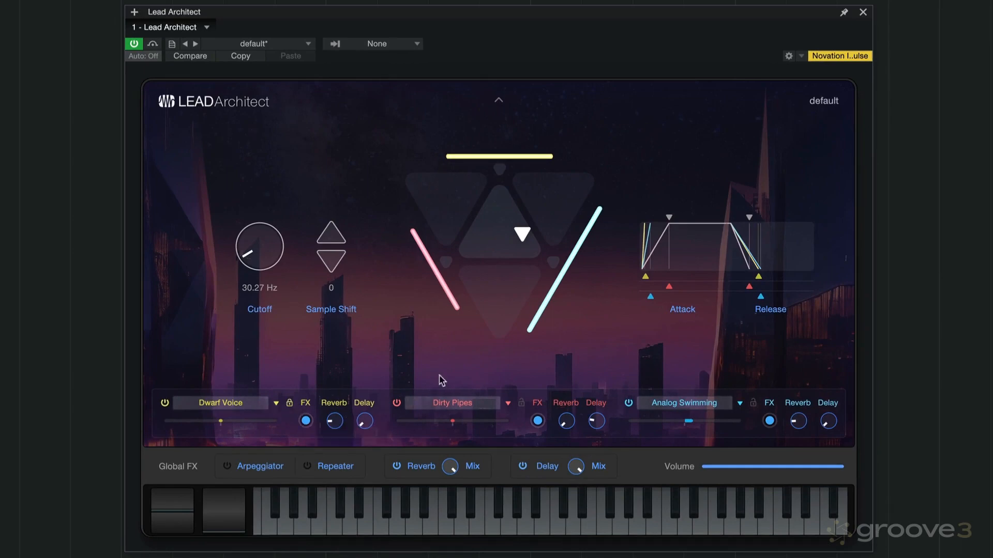
left_click(222, 403)
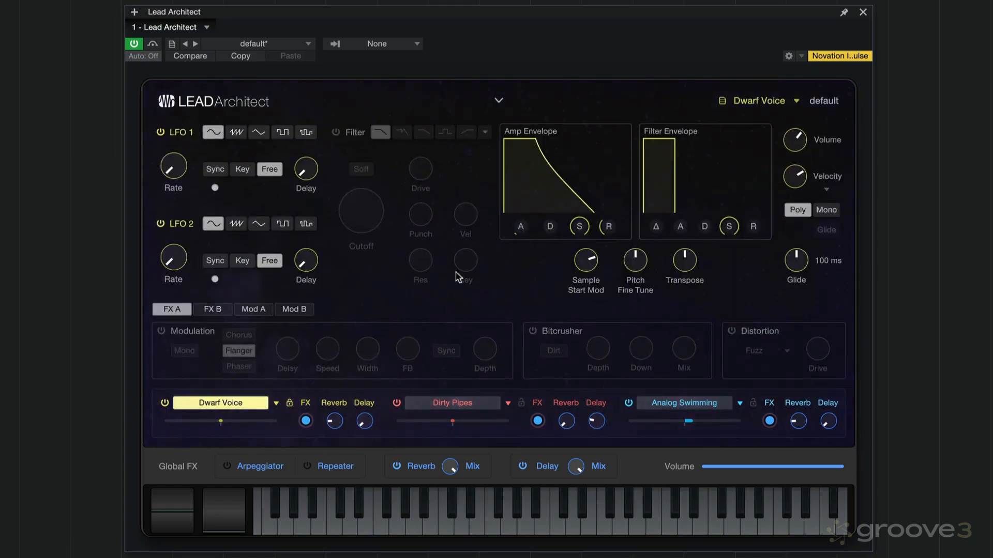
left_click(239, 406)
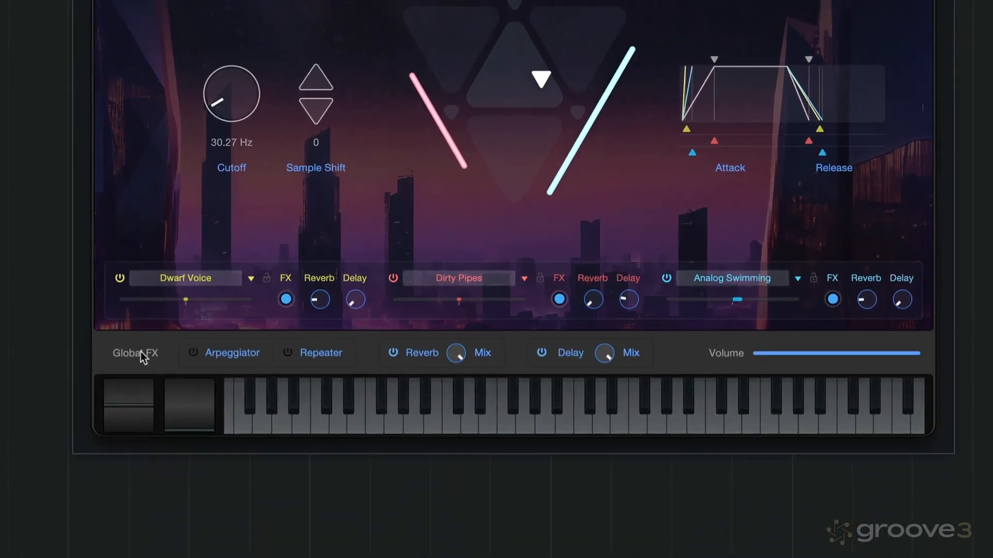
Switch on the global Arpeggiator and view its settings
left_click(194, 353)
left_click(226, 354)
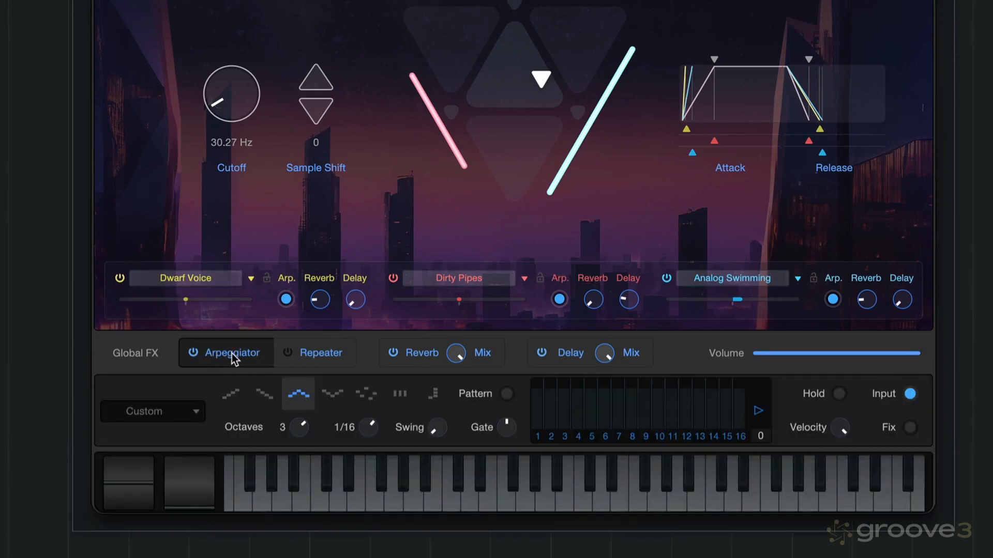
left_click(231, 353)
Switch from the Arpeggiator to the global Repeater, view its settings, and toggle it off and on
left_click(287, 354)
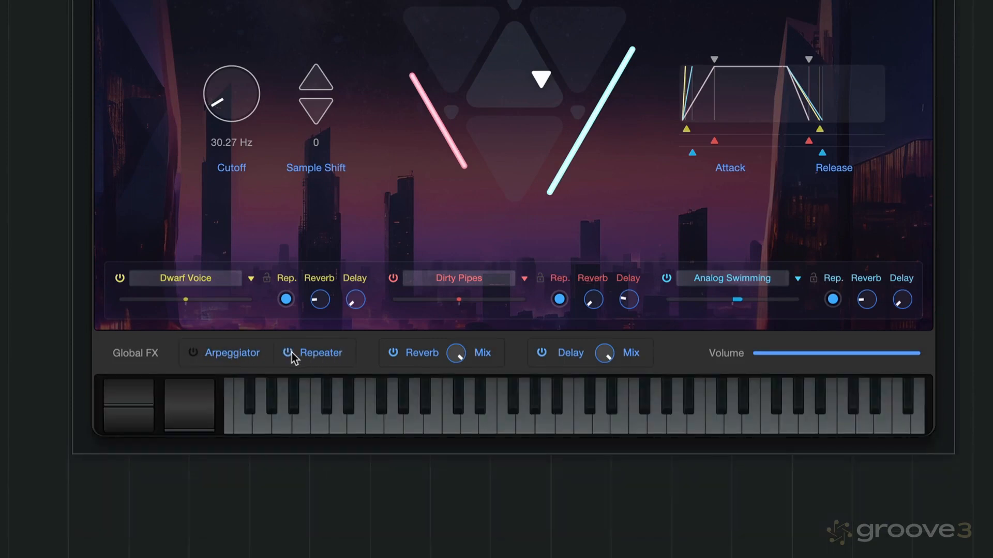
left_click(327, 355)
left_click(326, 353)
left_click(288, 355)
left_click(288, 355)
Reactivate the global Arpeggiator and exclude the Dwarf Voice layer from it
left_click(287, 299)
left_click(194, 353)
left_click(285, 299)
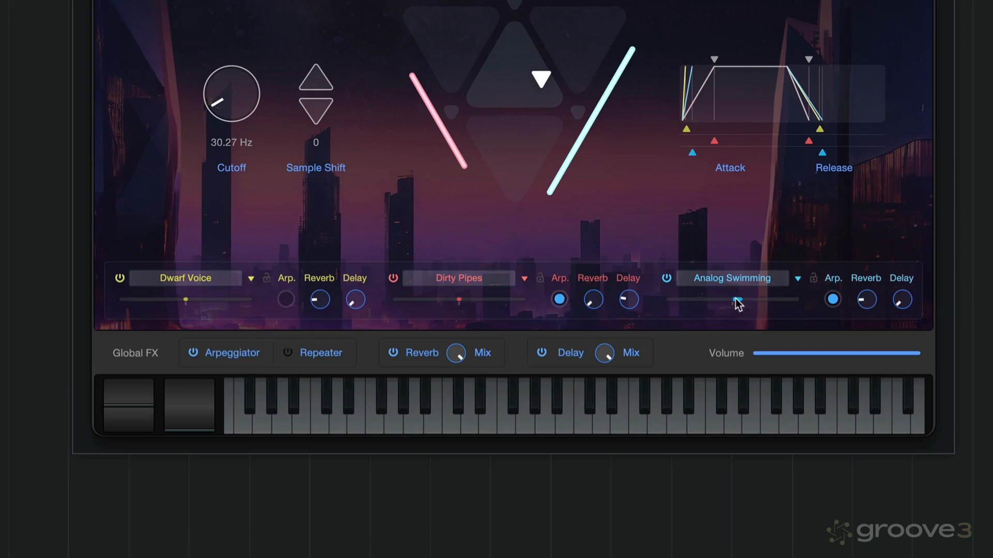
Pan Analog Swimming slightly left and Dwarf Voice slightly right, and look over the instrument's preset categories
mouse_move(738, 304)
left_mouse_down()
mouse_move(759, 304)
mouse_move(731, 304)
left_mouse_up()
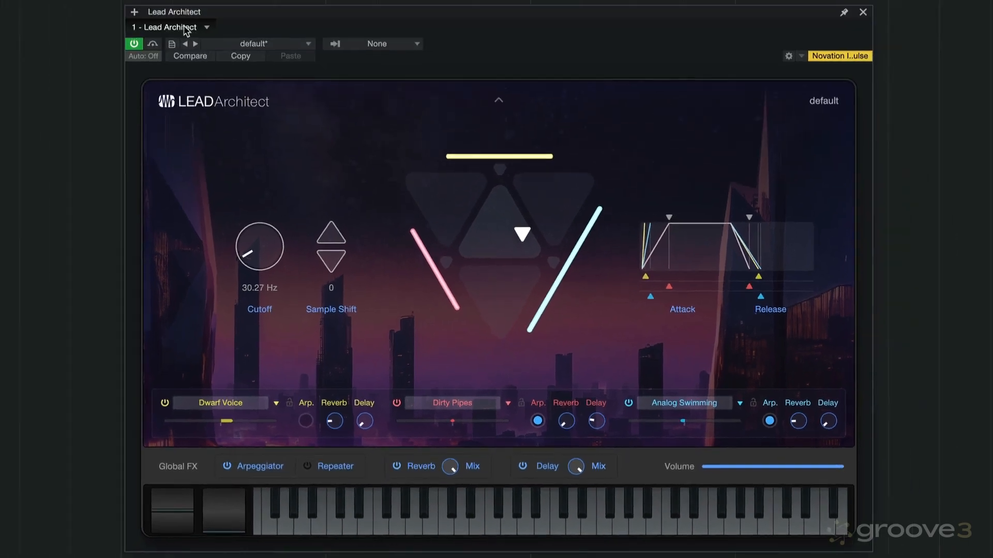
left_click(264, 44)
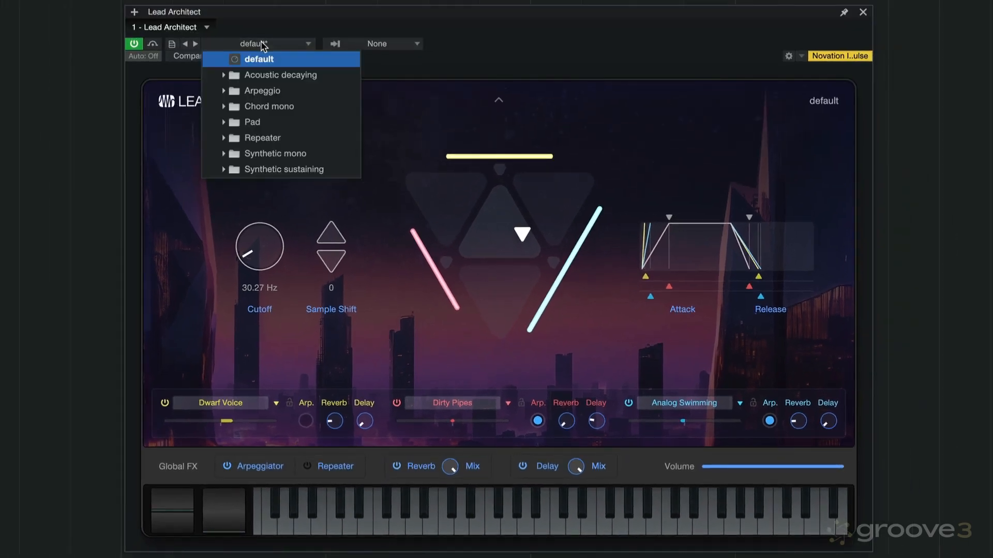
left_click(461, 103)
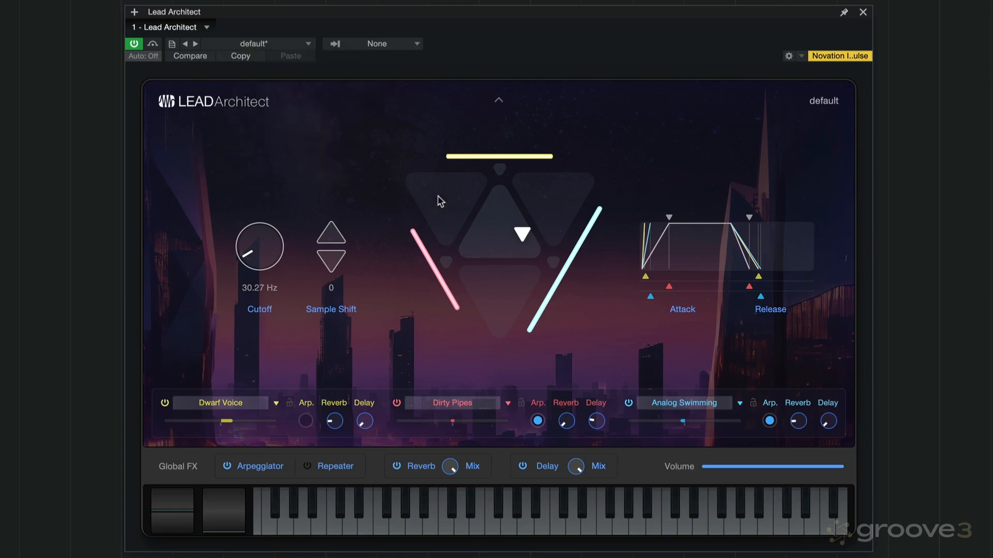
Toggle between the overview and detailed editor, and examine the Dwarf Voice, Dirty Pipes and Analog Swimming parameters
left_click(499, 103)
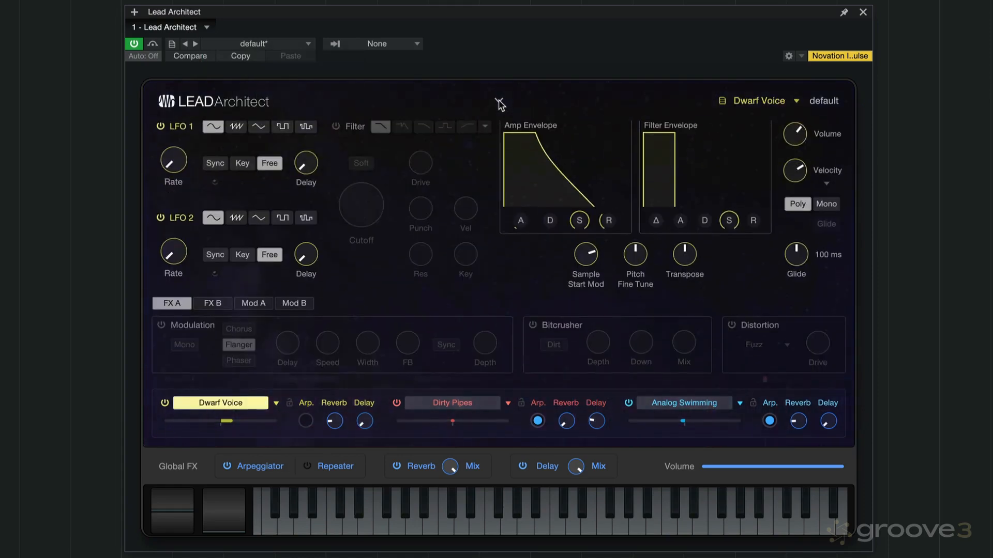
left_click(498, 101)
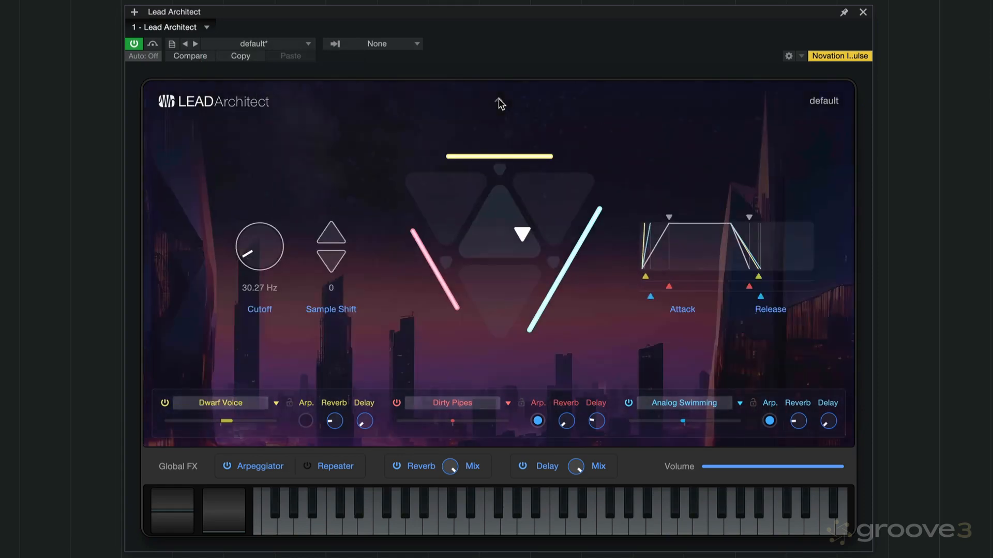
left_click(498, 100)
left_click(498, 101)
left_click(451, 405)
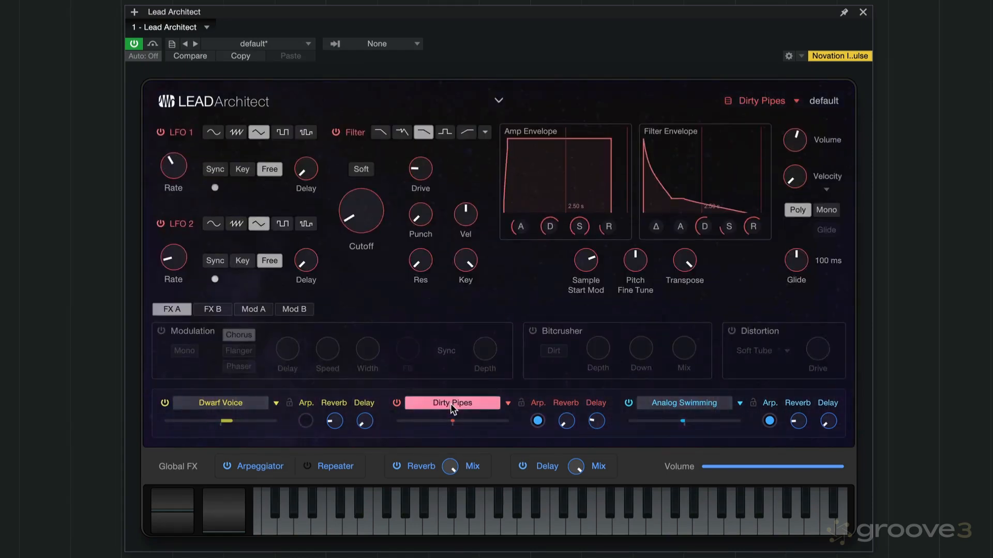
left_click(666, 406)
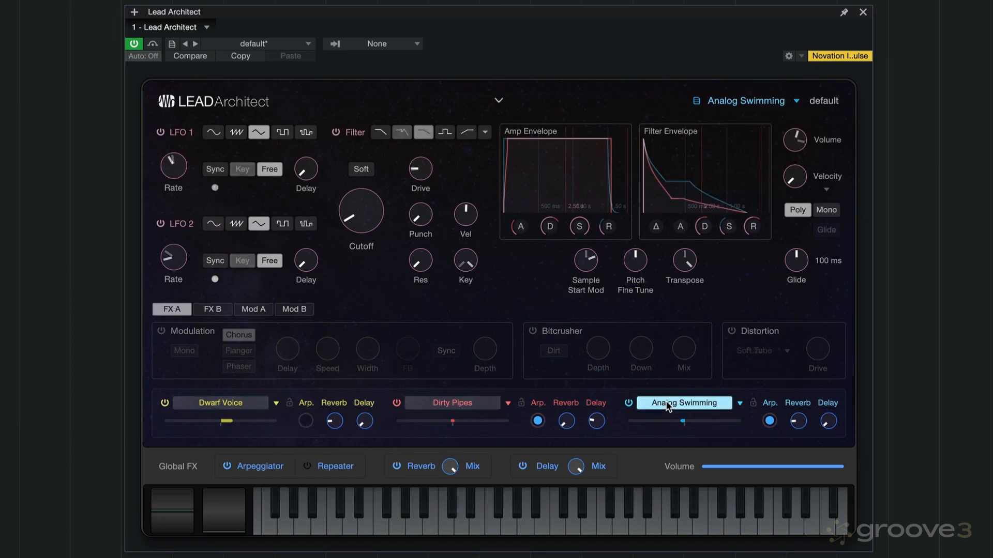
left_click(452, 405)
Enable the Dwarf Voice layer's filter and view the available filter types, keeping LP24 Ladder
left_click(230, 404)
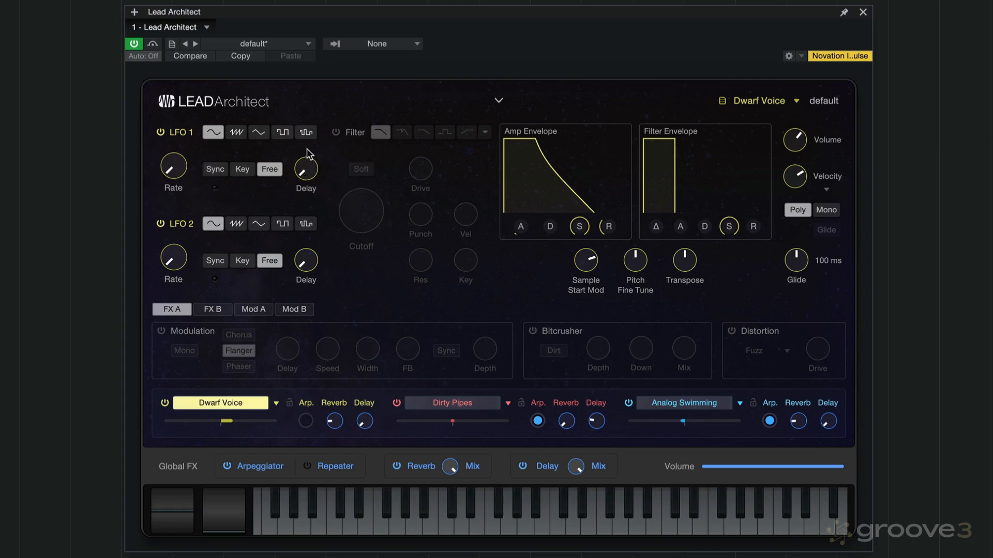
left_click(336, 132)
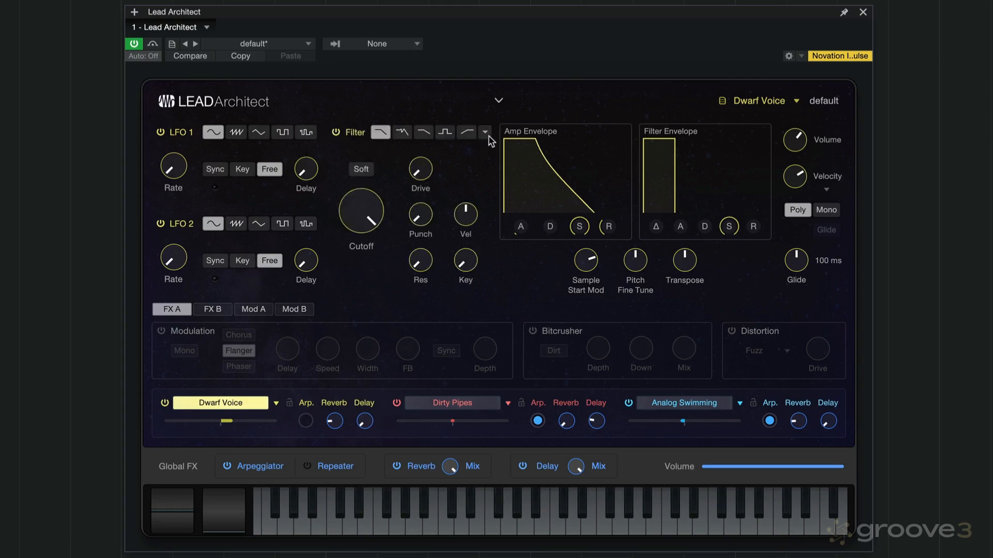
left_click(486, 134)
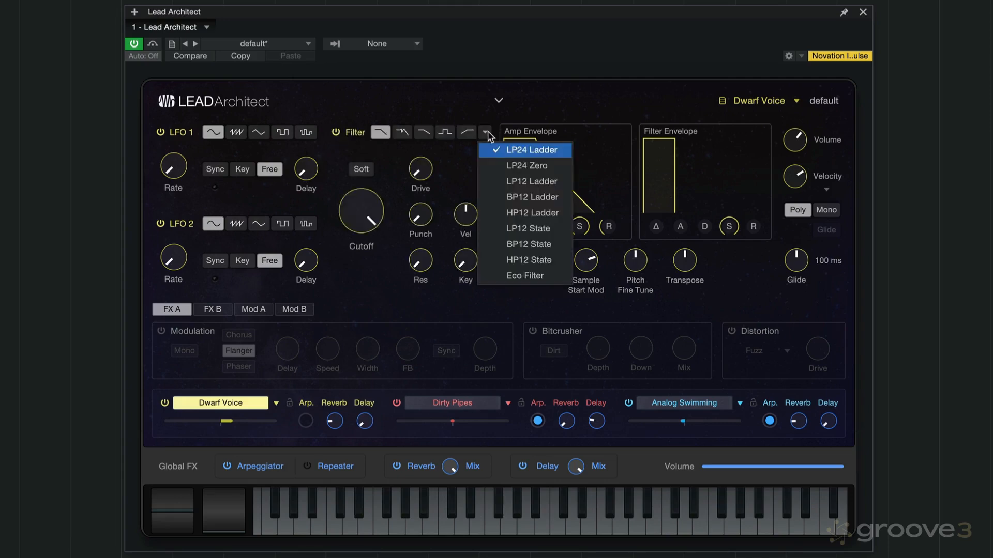
left_click(456, 166)
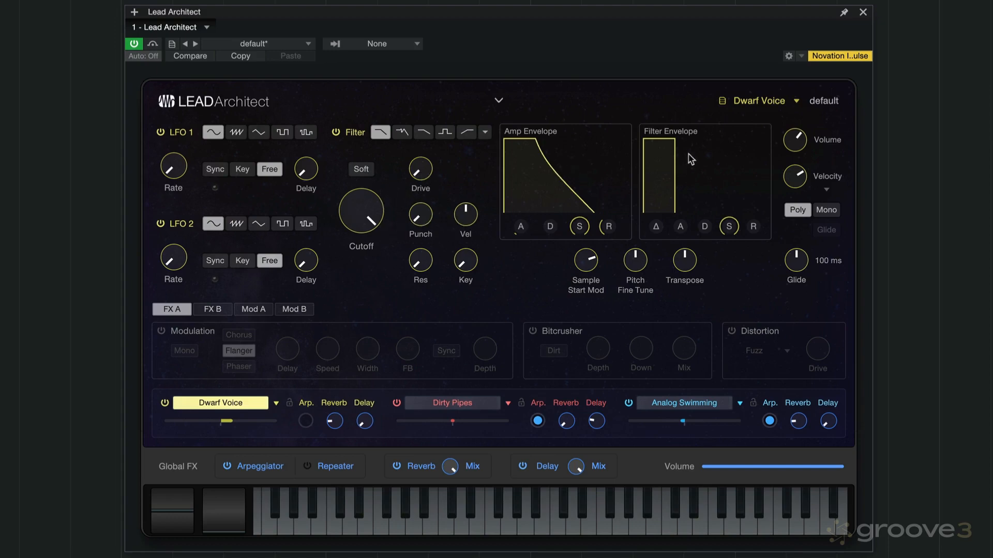
Try the Dwarf Voice layer's Sample Start Mod control and view the velocity curve options, keeping Linear
mouse_move(588, 261)
left_mouse_down()
mouse_move(571, 296)
mouse_move(576, 238)
mouse_move(579, 251)
left_mouse_up()
mouse_move(639, 264)
left_click(826, 189)
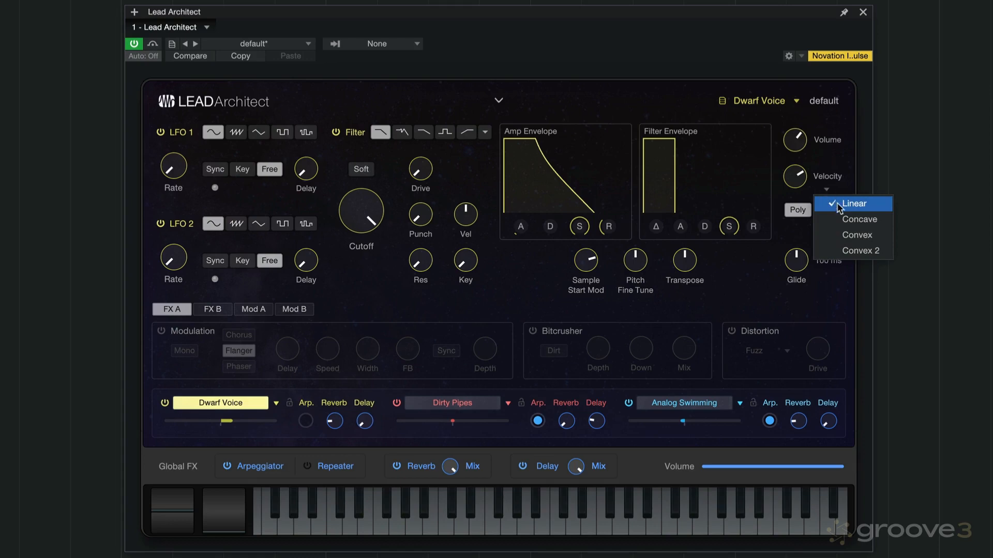
left_click(833, 166)
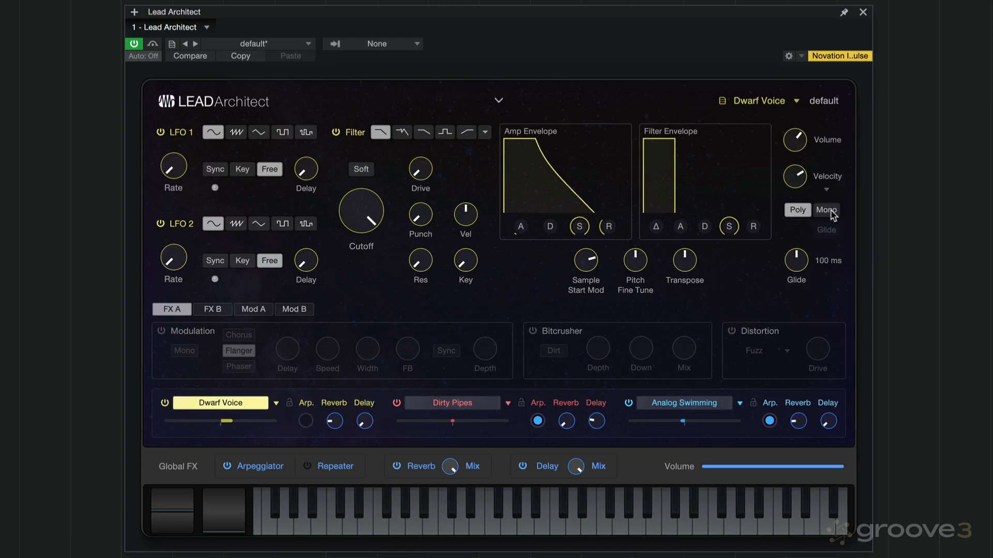
Switch the Dwarf Voice layer to Mono and back to Poly
left_click(828, 212)
left_click(799, 213)
Compare the Dirty Pipes and Analog Swimming layer editors, and return to the Dwarf Voice layer
left_click(455, 409)
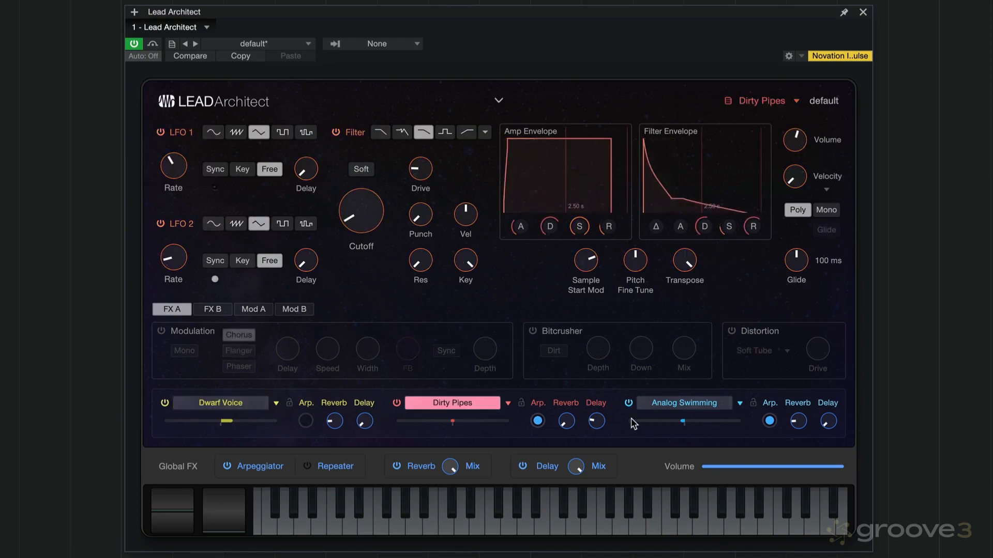
left_click(687, 404)
left_click(479, 408)
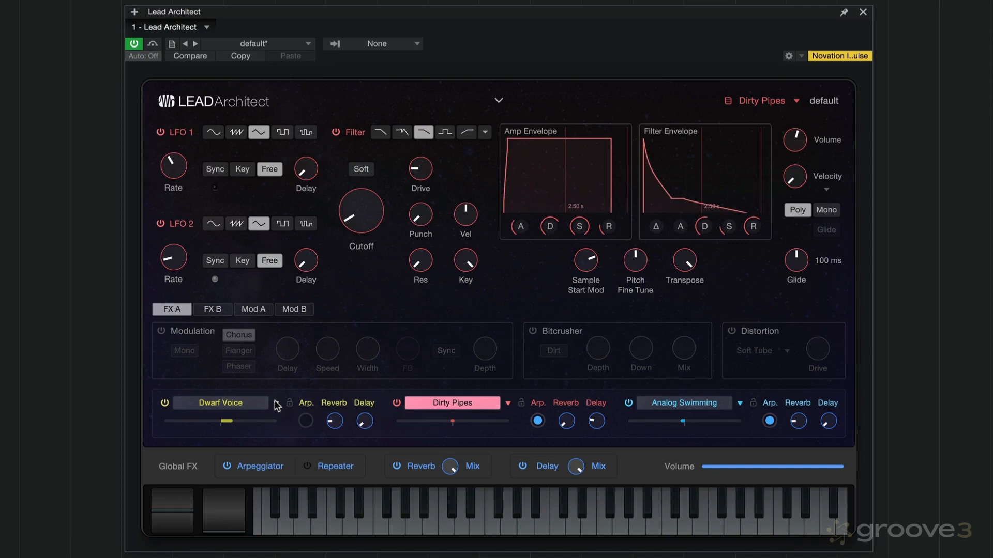
left_click(243, 404)
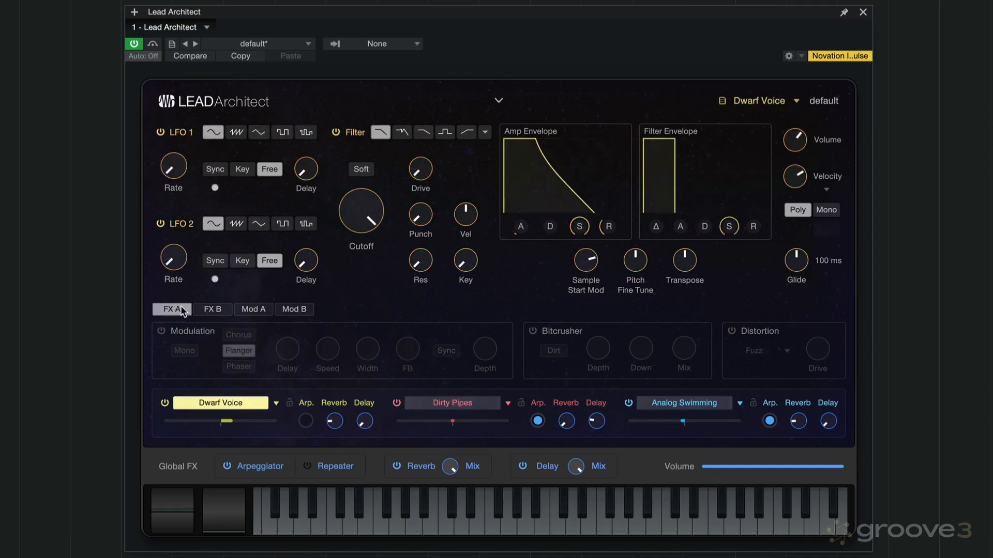
Switch Dwarf Voice's Modulation, Bitcrusher and Distortion effects on and off in turn, viewing the distortion types
left_click(161, 330)
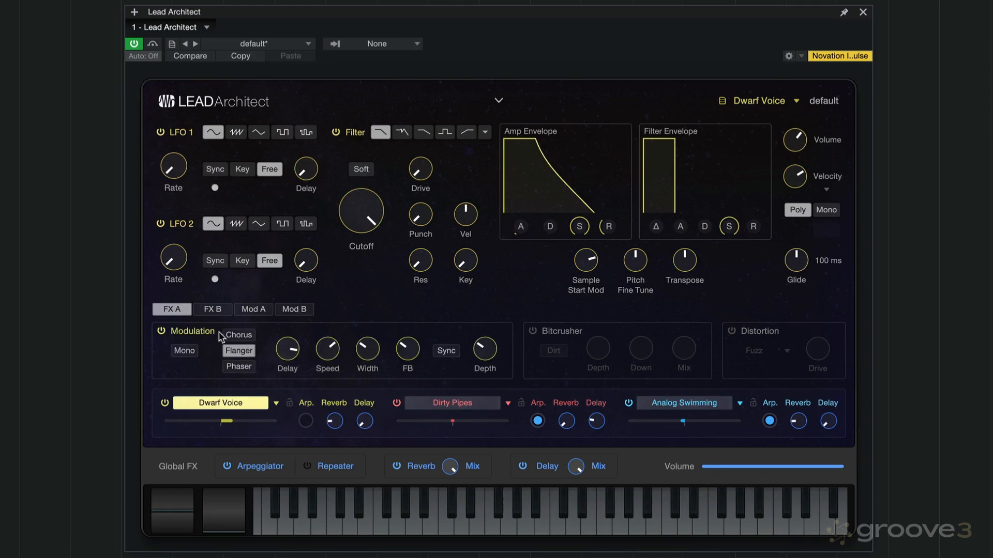
left_click(161, 331)
left_click(533, 331)
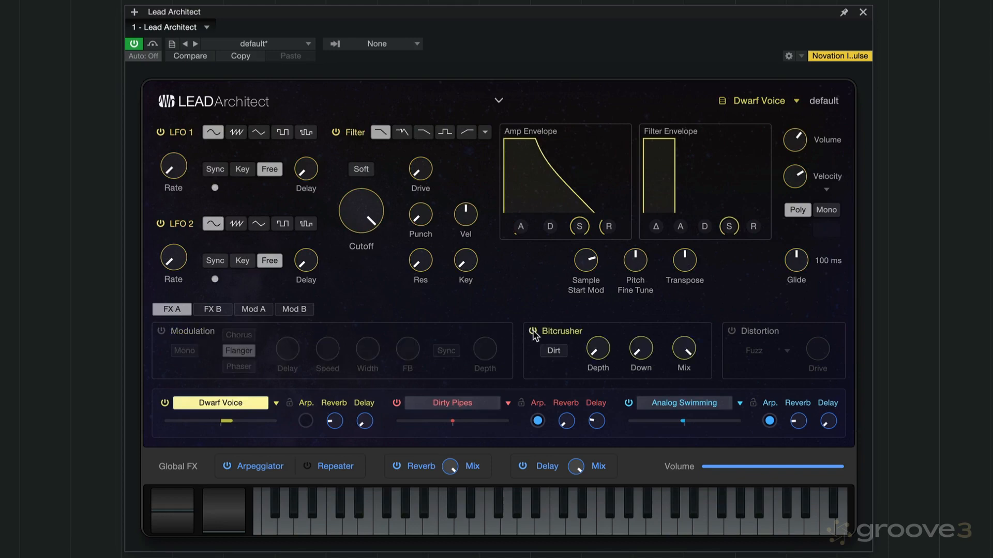
left_click(532, 331)
left_click(731, 331)
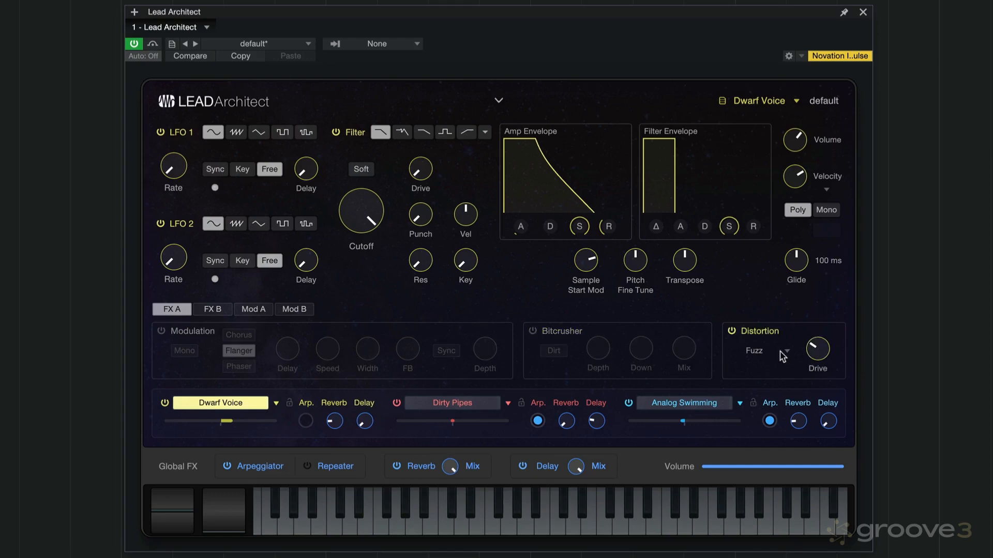
left_click(776, 350)
left_click(800, 334)
left_click(732, 332)
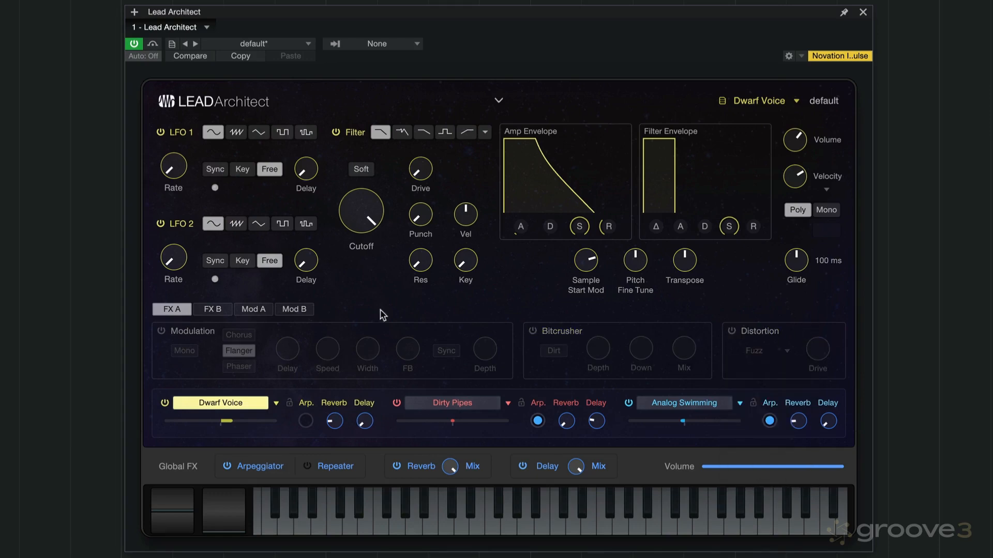
Switch the Dwarf Voice layer's Gater, EQ and Pan effects on and off in turn
left_click(213, 309)
left_click(161, 332)
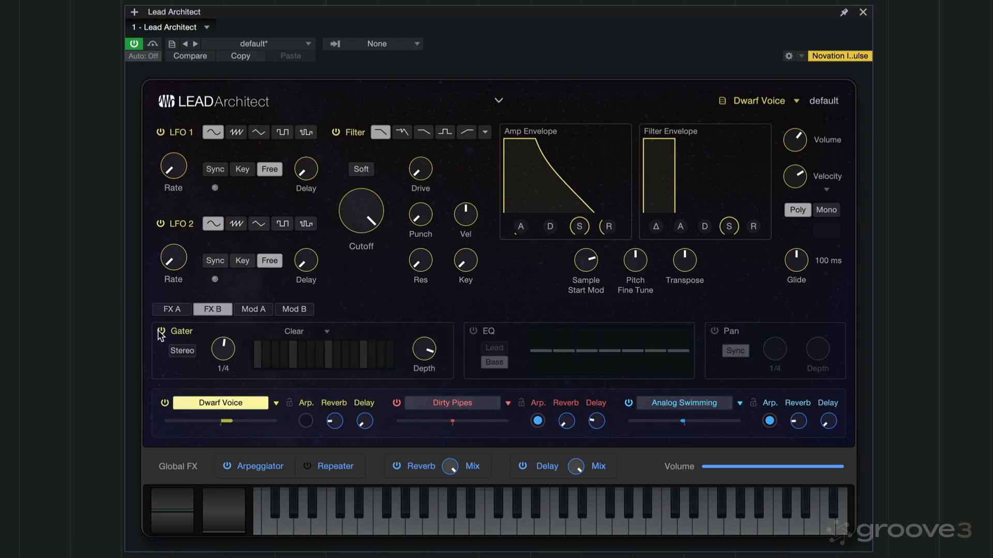
left_click(161, 331)
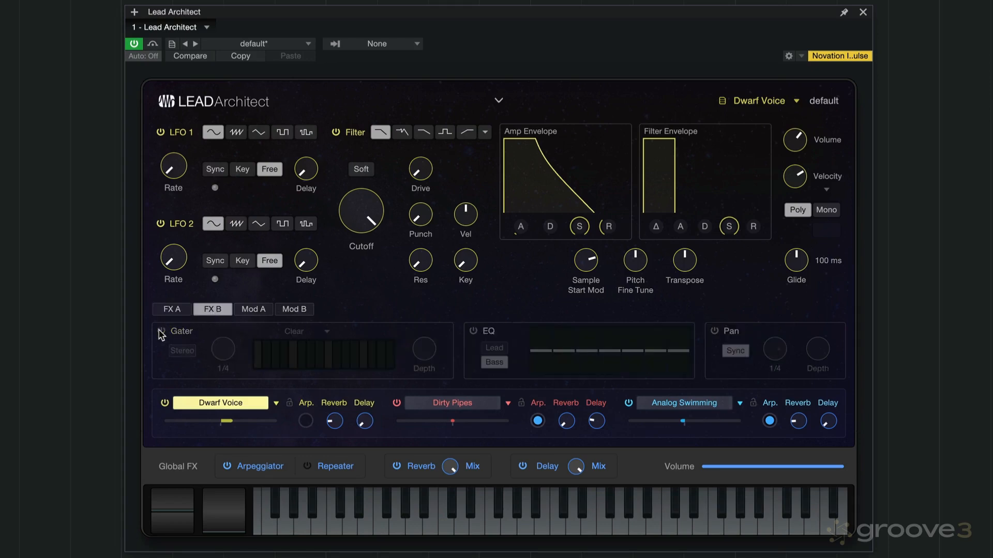
left_click(473, 331)
left_click(473, 332)
left_click(715, 331)
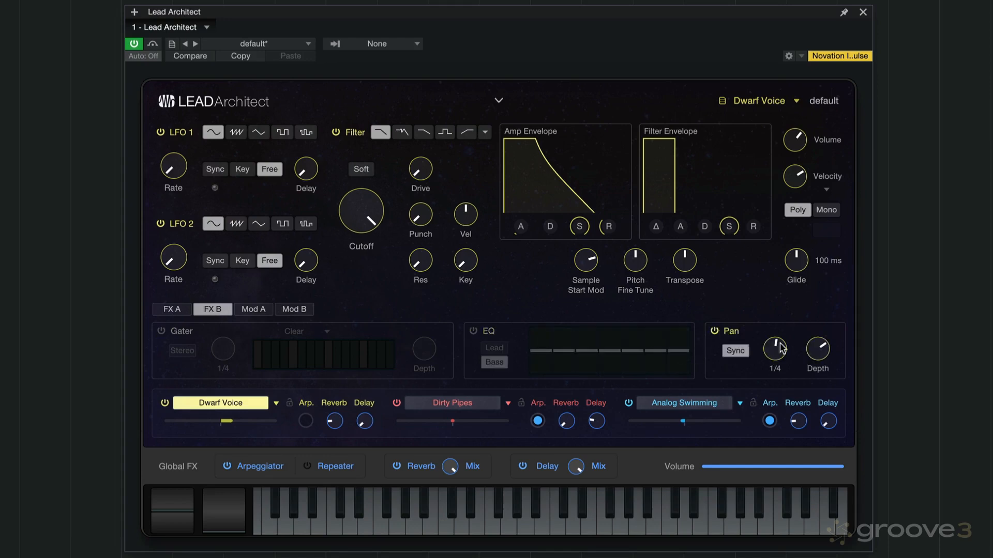
left_click(715, 331)
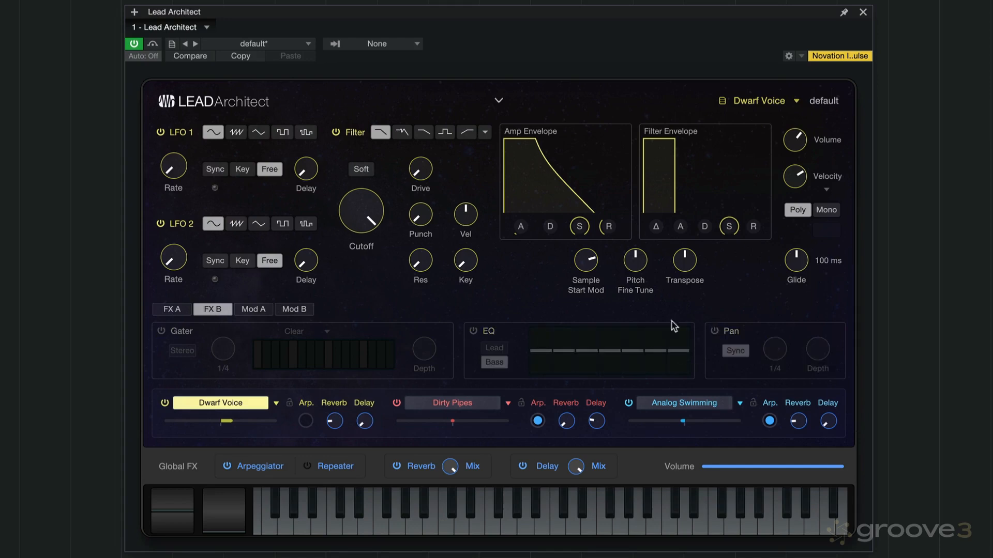
Compare the Dwarf Voice layer's Mod A and Mod B modulation slots, returning to Mod A
left_click(257, 311)
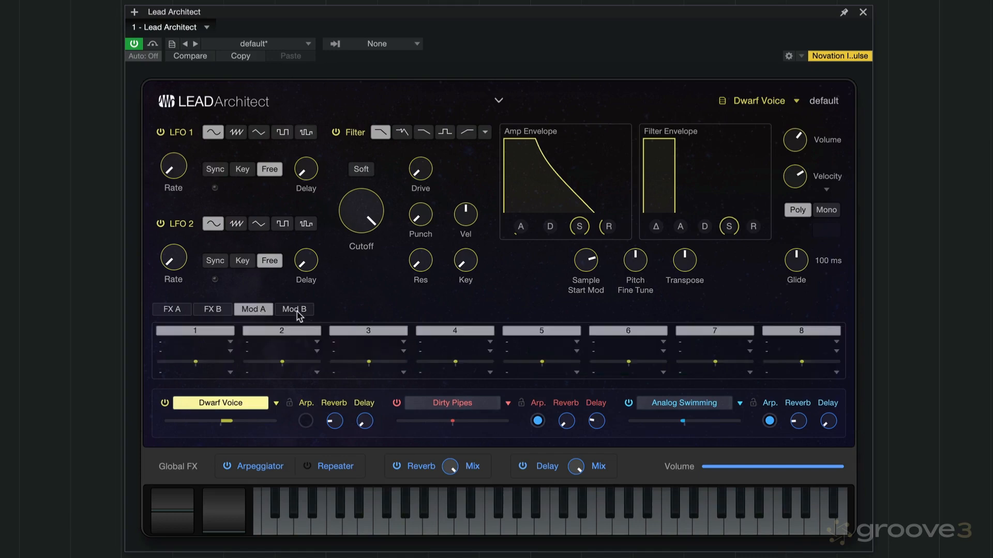
left_click(298, 311)
left_click(253, 310)
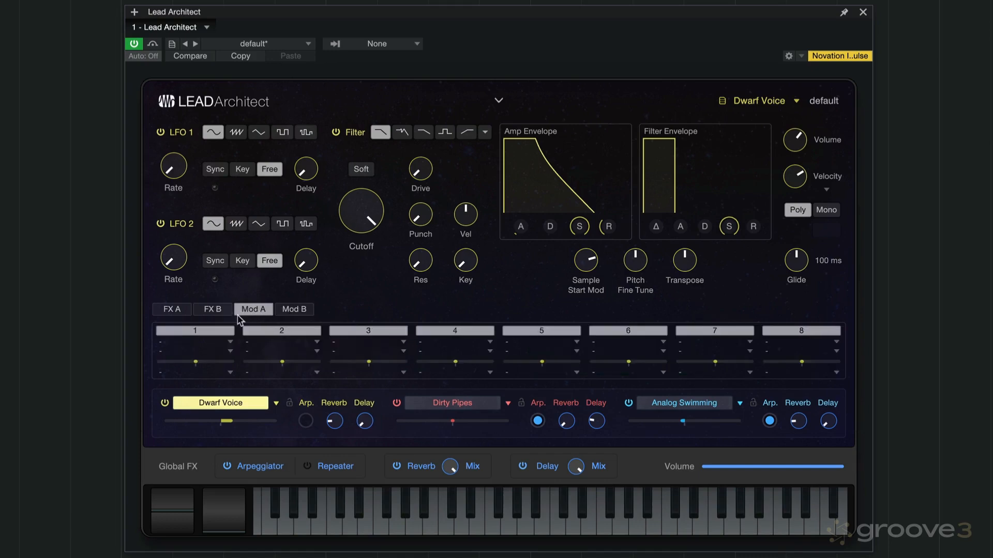
View the main source, destination and second source options of modulation slot 1, leaving them all unassigned
left_click(229, 341)
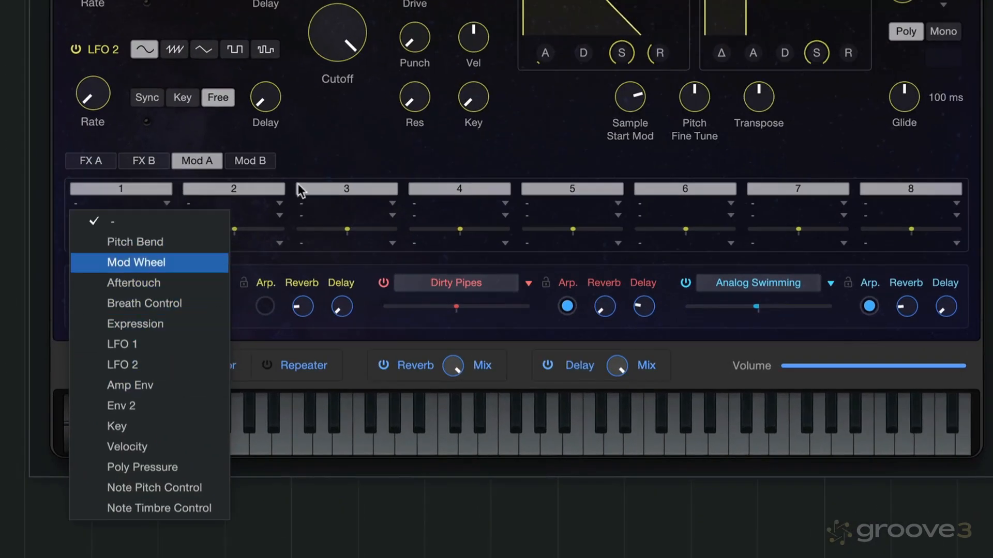
left_click(329, 171)
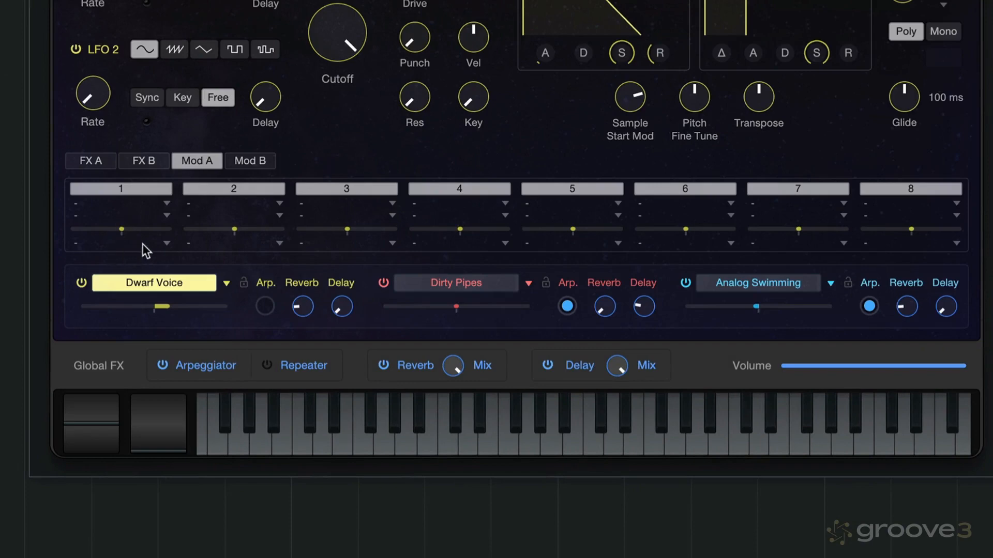
left_click(159, 243)
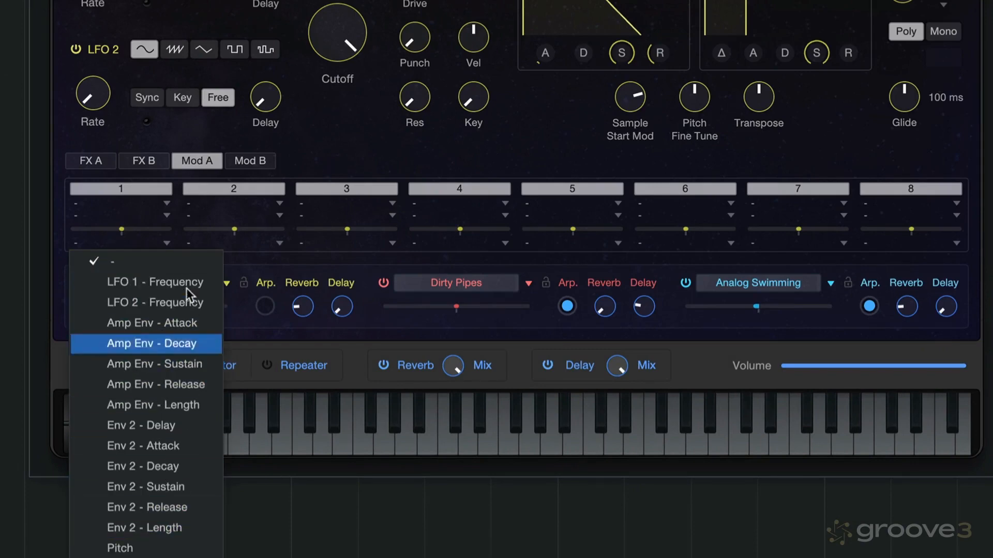
left_click(200, 241)
left_click(165, 216)
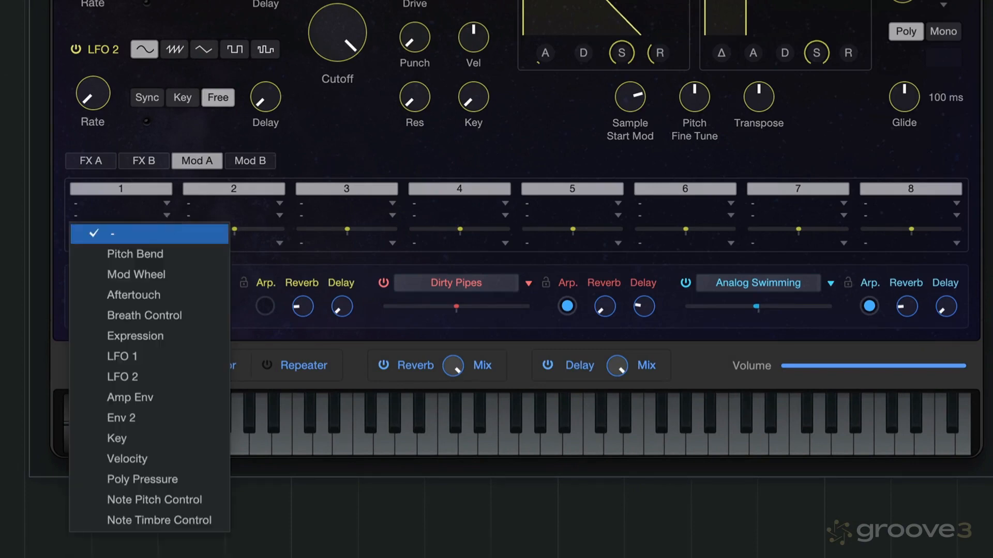
left_click(146, 215)
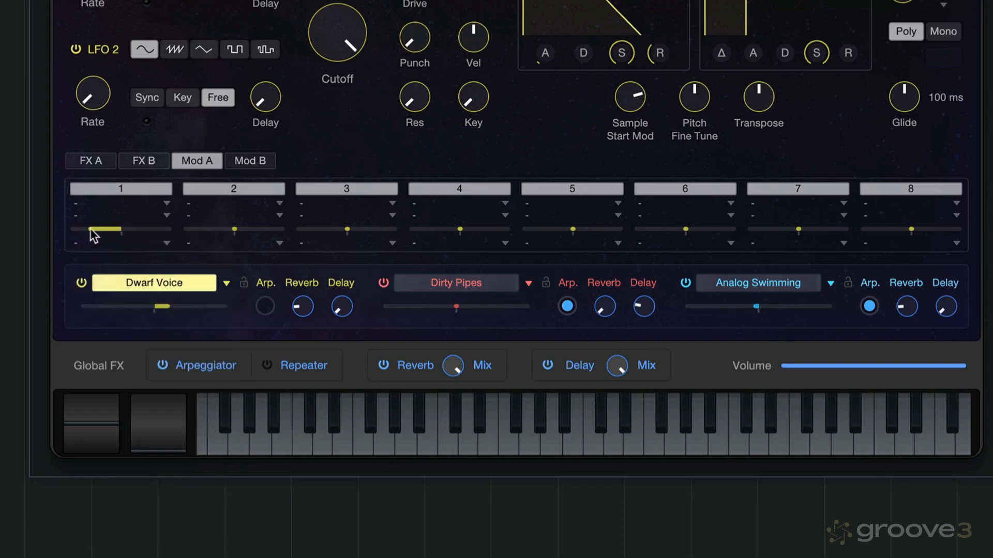
Vary modulation slot 1's amount from negative to positive, and view slots 9 to 16 before returning to slots 1 to 8
left_click_drag(75, 229, 149, 229)
left_click(261, 162)
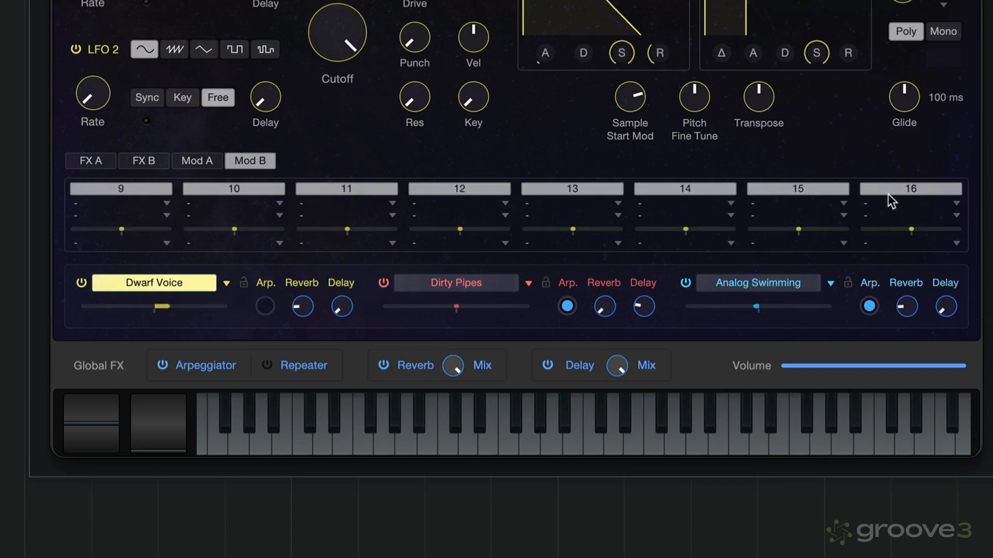
left_click(203, 161)
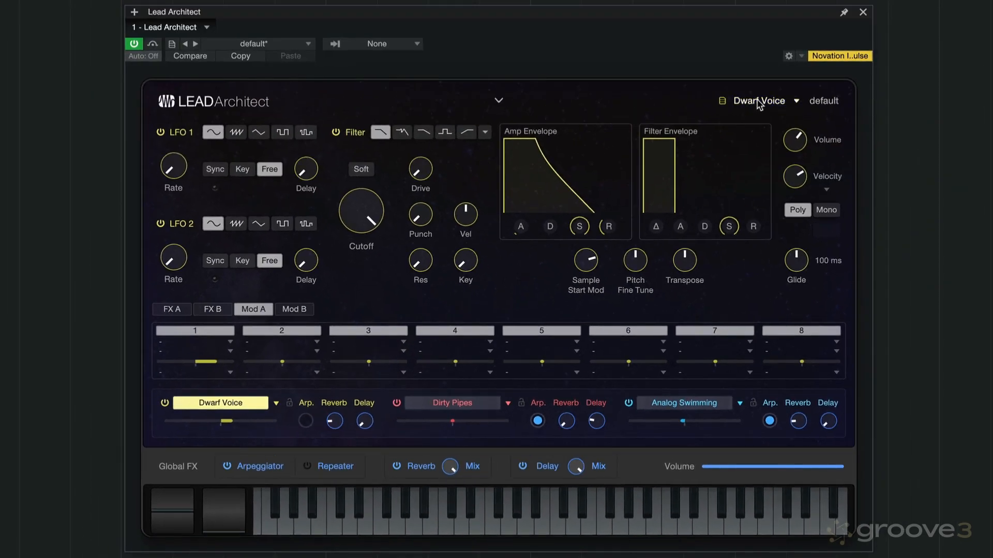
Replace the Dwarf Voice layer's sound with Plasma Beamer and return to the main layer-blending view
left_click(758, 101)
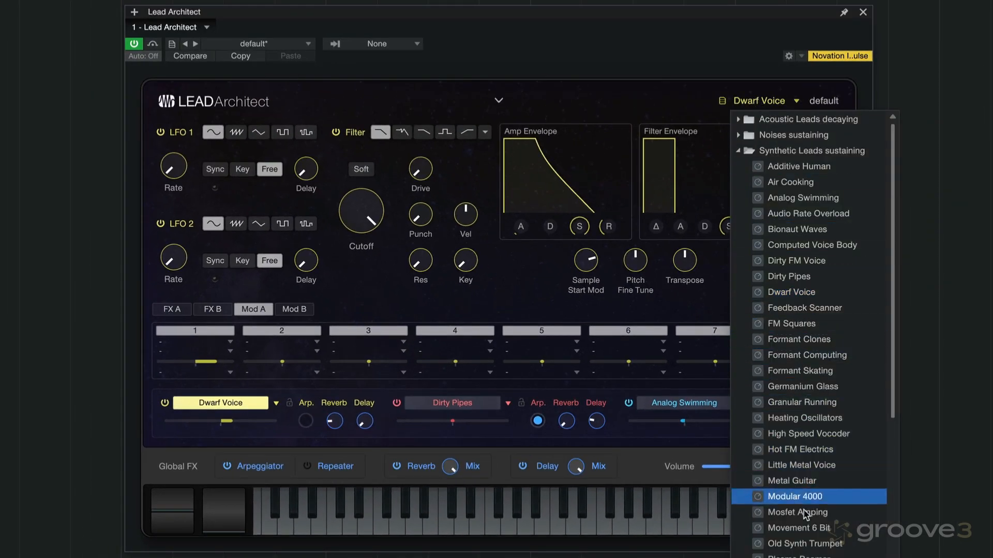
left_click(676, 100)
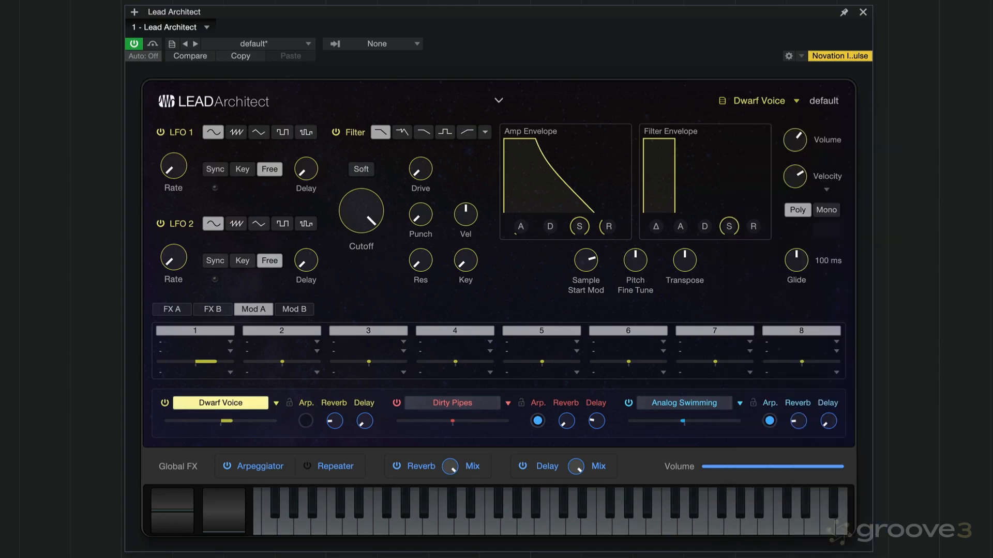
left_click(276, 403)
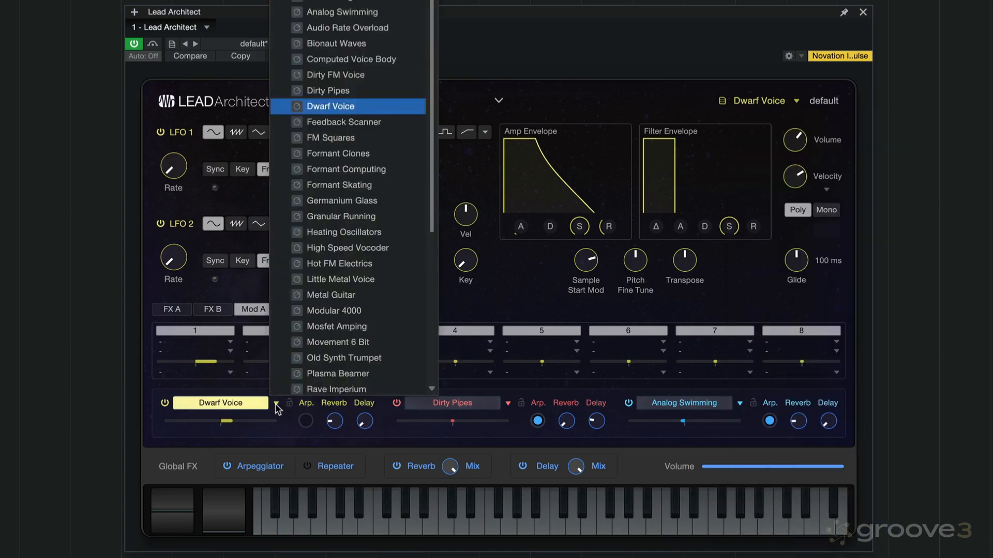
left_click(316, 371)
left_click(639, 104)
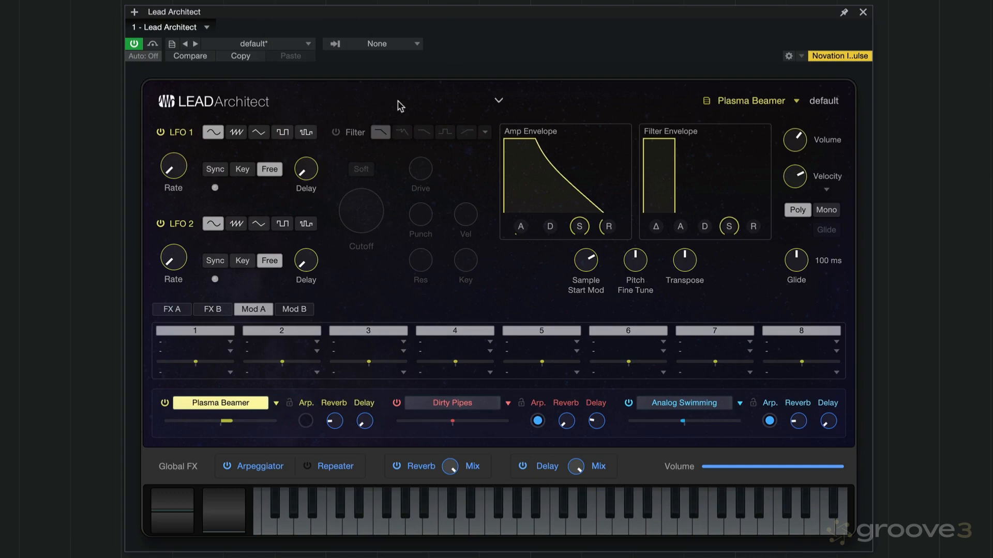
left_click(498, 102)
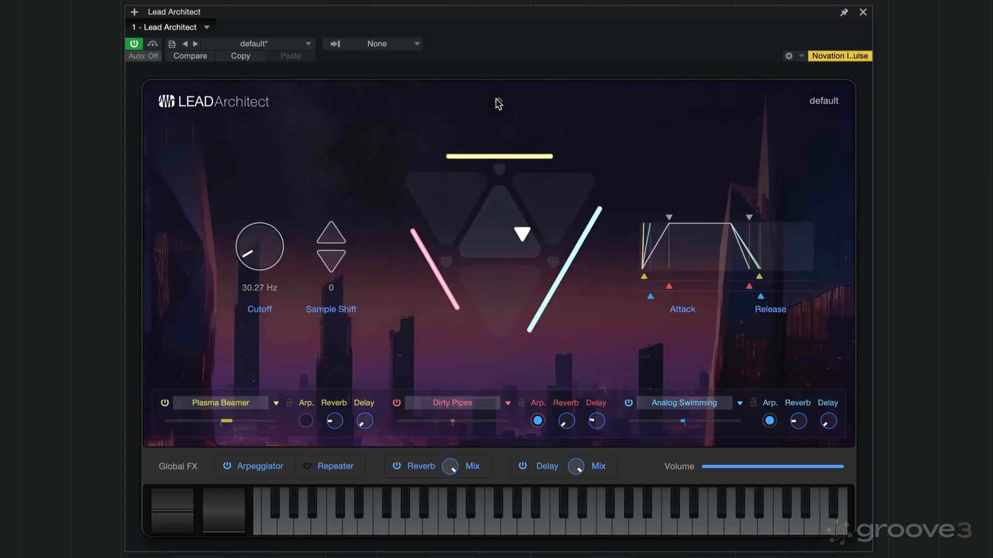